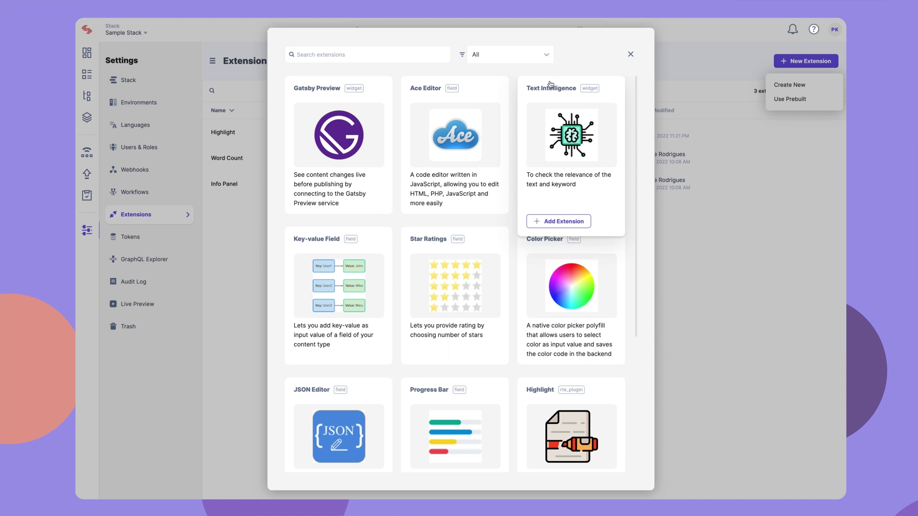
Filter the prebuilt extensions catalogue to the JSON RTE Plugin type.
{"action": "left_click", "coordinate": [545, 55]}
{"action": "left_click", "coordinate": [517, 129]}
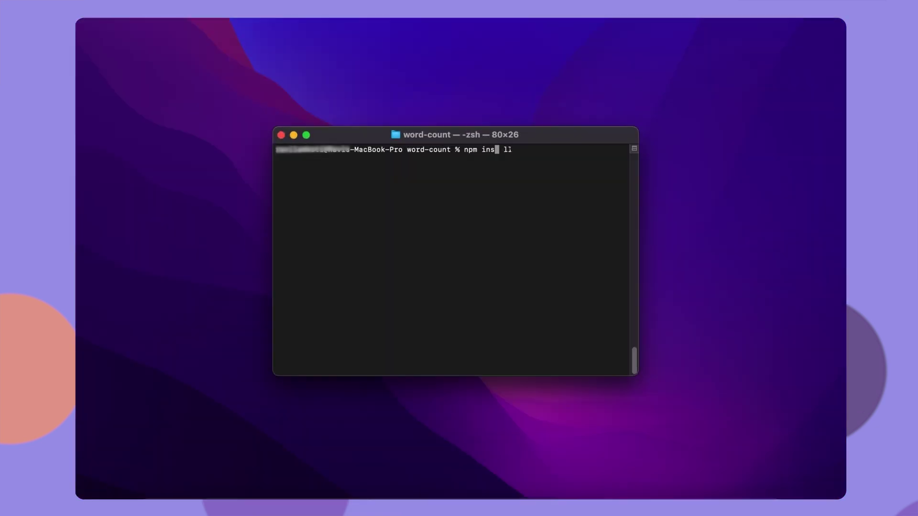
{"action": "type", "text": "ta"}
Run npm install, then npm run build in the contentstack-rte-plugin-boilerplate folder.
{"action": "key", "text": "Return"}
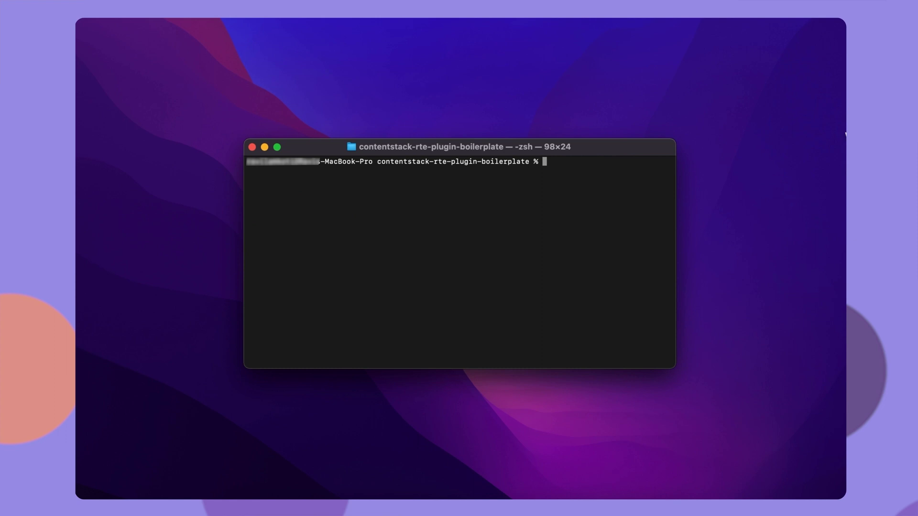
{"action": "type", "text": "npm run bui"}
{"action": "type", "text": "ld"}
{"action": "key", "text": "Return"}
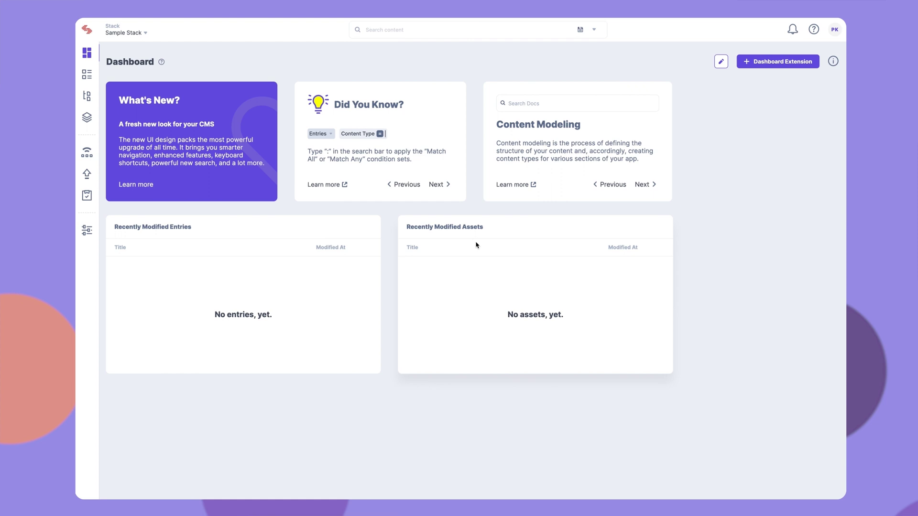
From the stack's Settings > Extensions, start a new extension with Create New.
{"action": "left_click", "coordinate": [87, 231]}
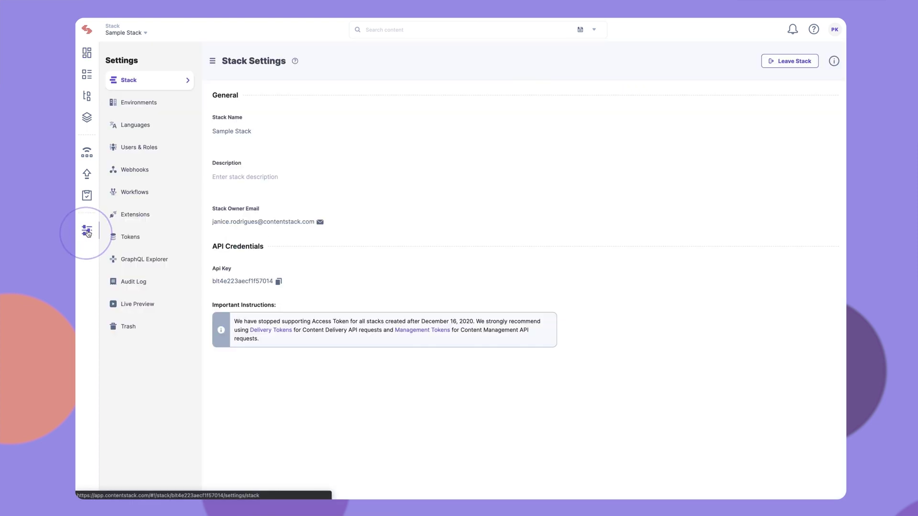
{"action": "left_click", "coordinate": [137, 217]}
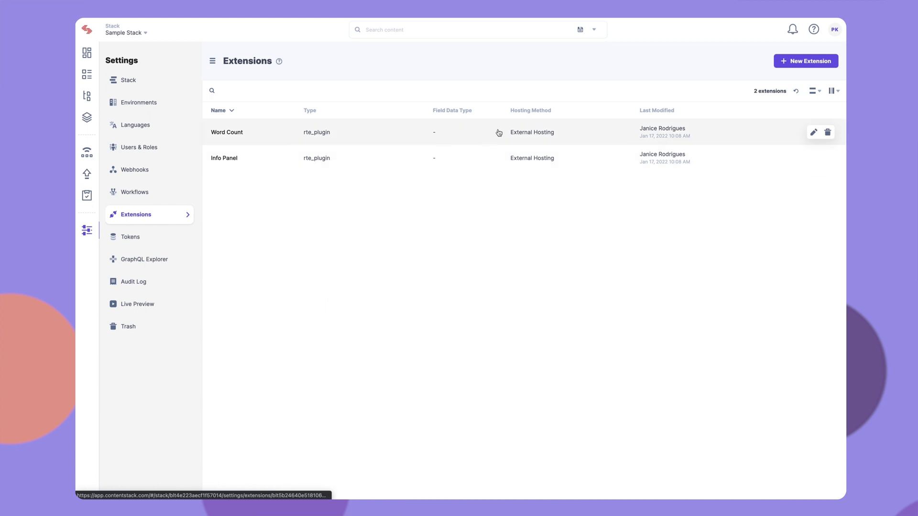
{"action": "left_click", "coordinate": [804, 62]}
{"action": "left_click", "coordinate": [805, 86]}
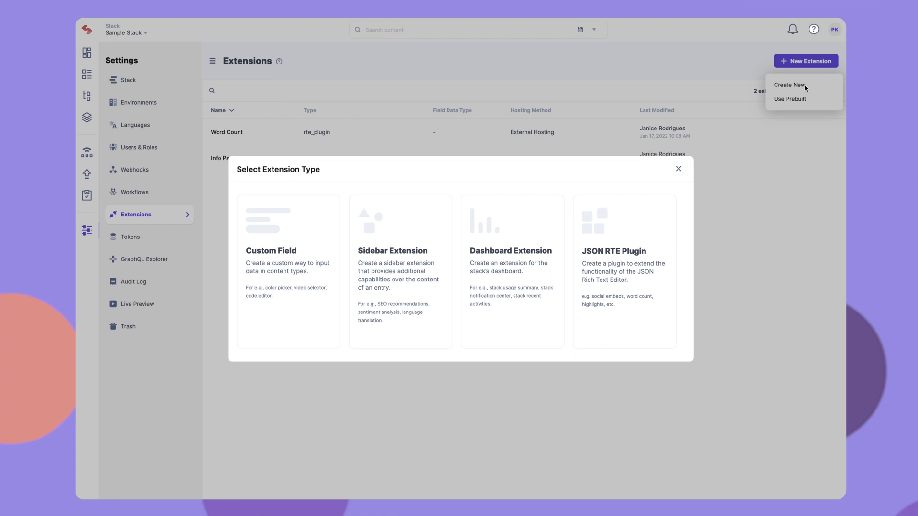
Save a new JSON RTE Plugin extension titled Highlight with its hosted script URL.
{"action": "left_click", "coordinate": [628, 273]}
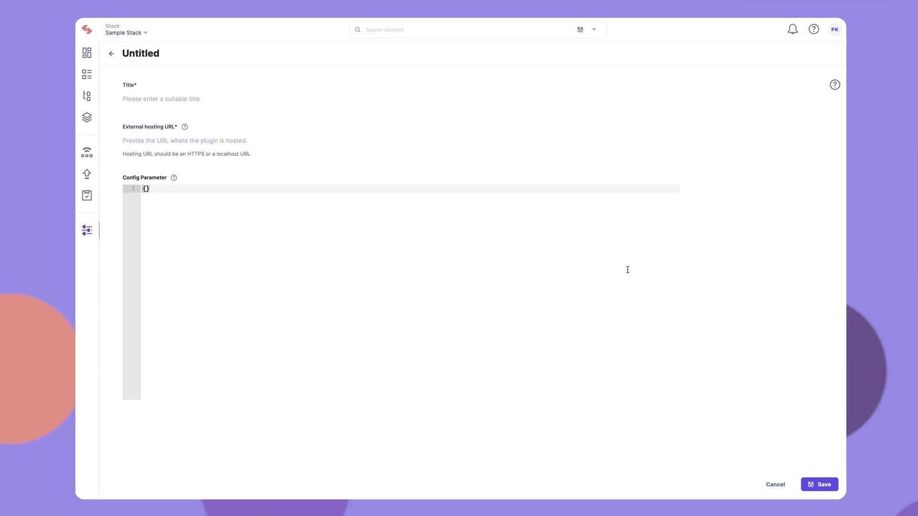
{"action": "type", "text": "Highlight"}
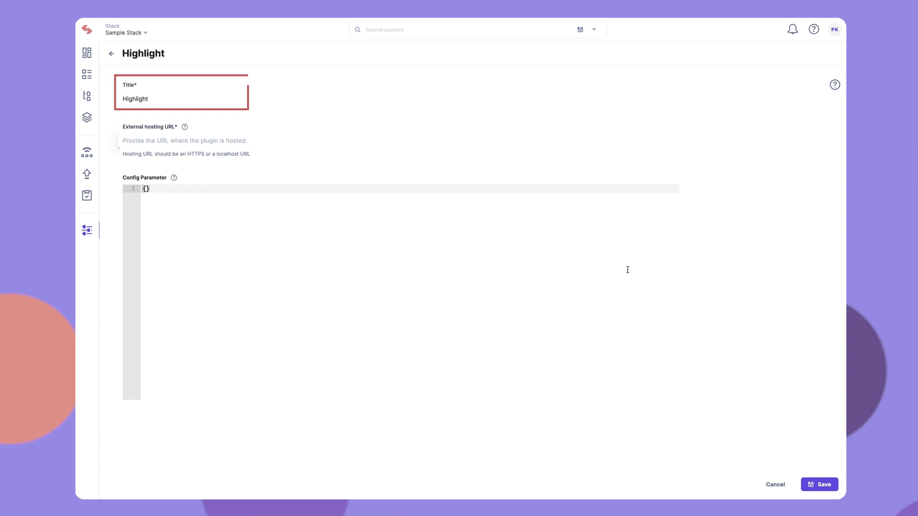
{"action": "type", "text": "https://assets.contentstack.io/v3/assets/bltc249966903dc3407/blte8e43a7a1e31afdc/61bc31a05304f04f94469"}
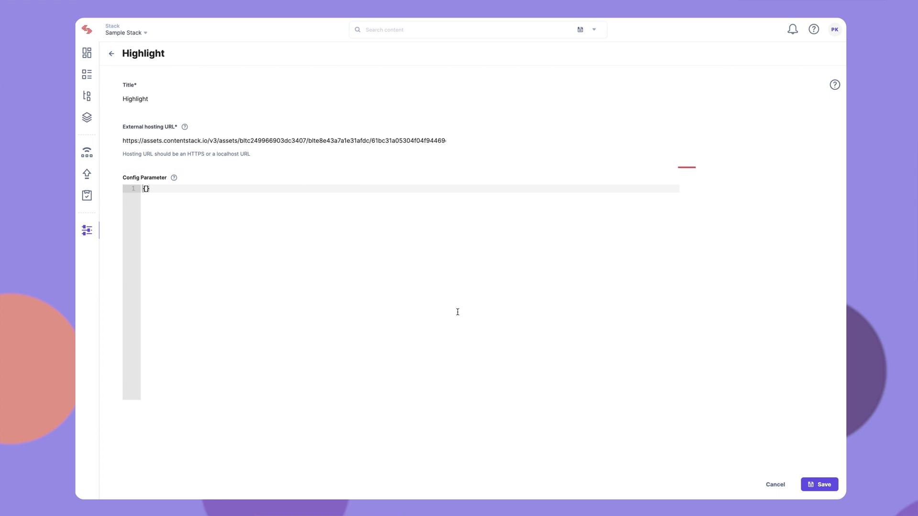
{"action": "left_click", "coordinate": [823, 487]}
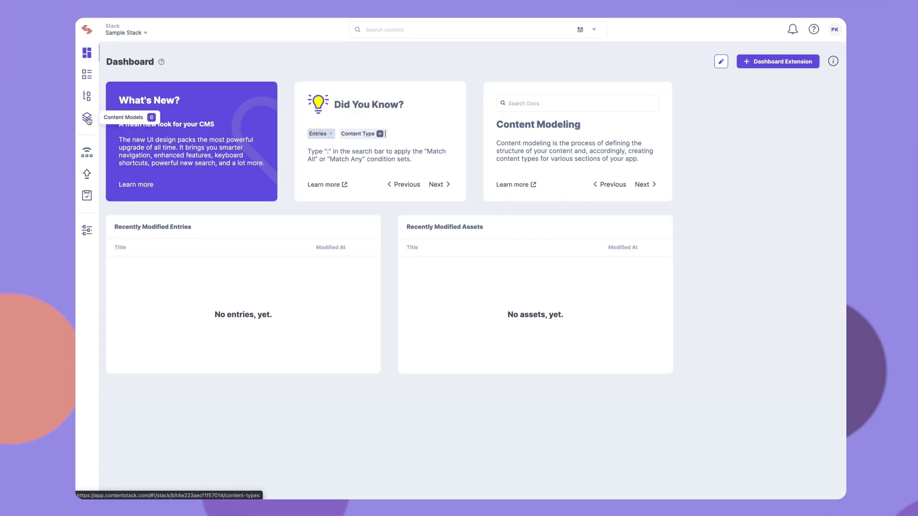
Create a new content type named Sample.
{"action": "left_click", "coordinate": [87, 118]}
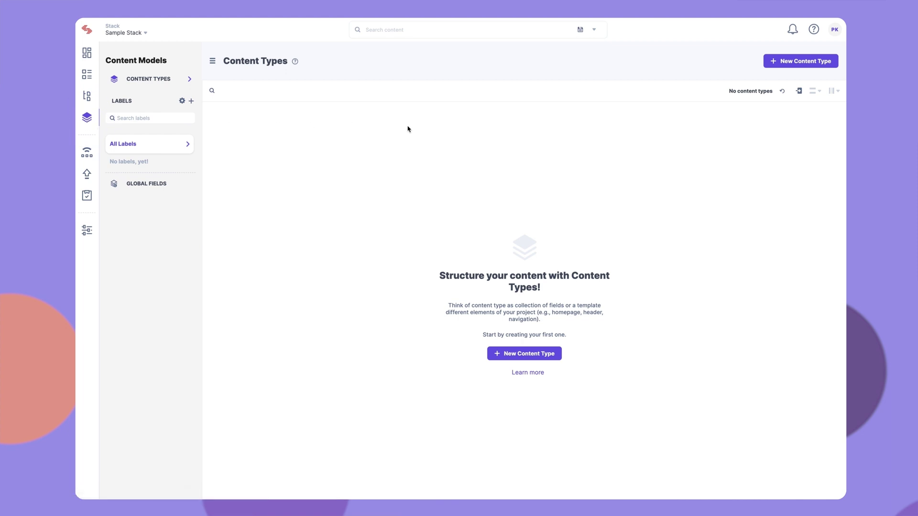
{"action": "left_click", "coordinate": [801, 65]}
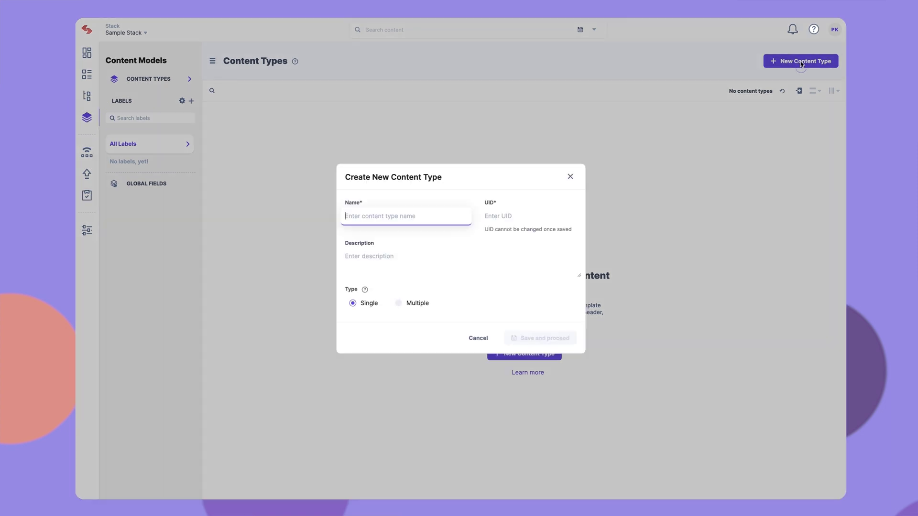
{"action": "type", "text": "Sample"}
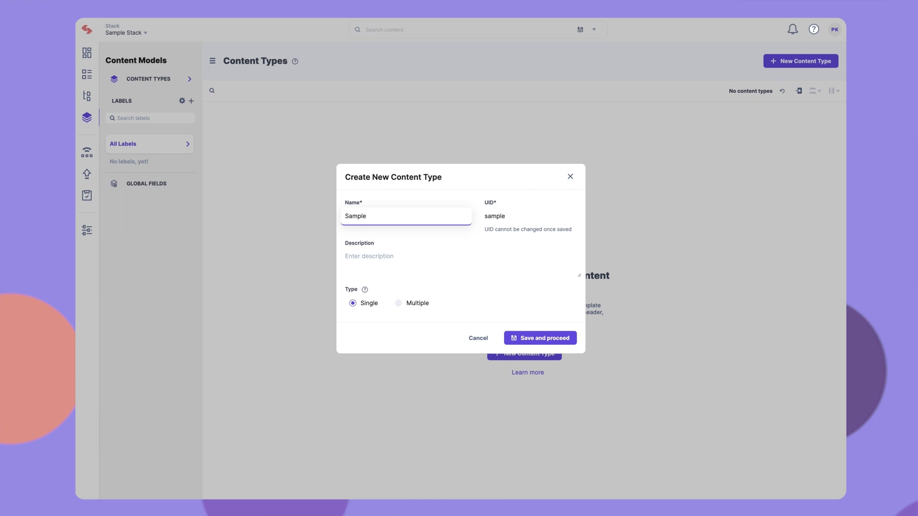
{"action": "key", "text": "Return"}
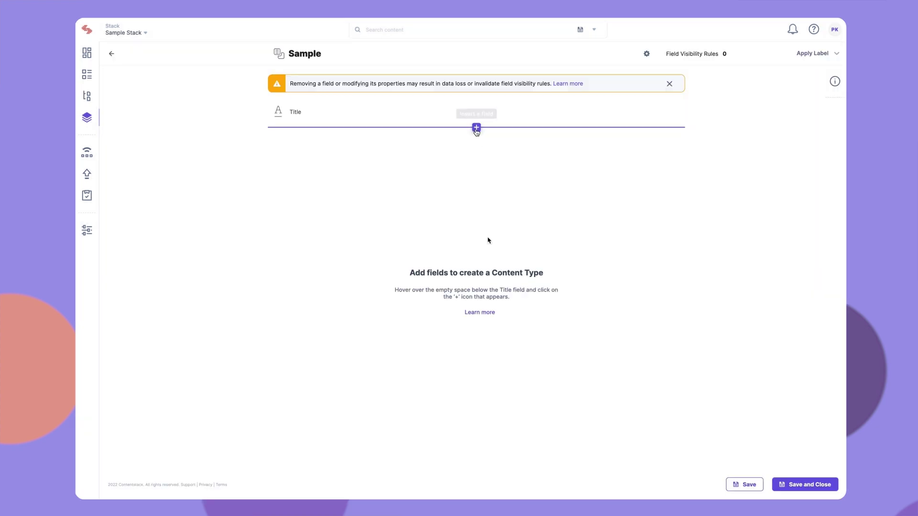
Add a JSON Rich Text Editor field using the Highlight plugin, then save and close.
{"action": "left_click", "coordinate": [476, 127]}
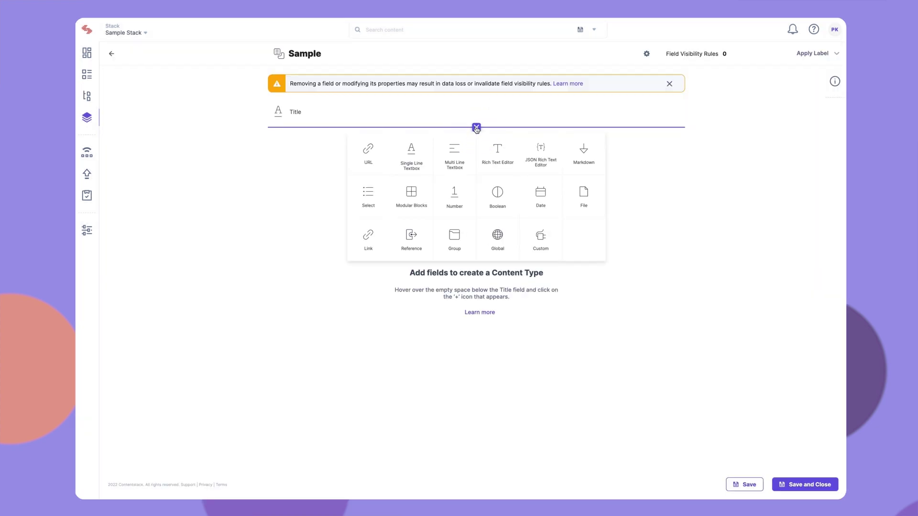
{"action": "left_click", "coordinate": [535, 153]}
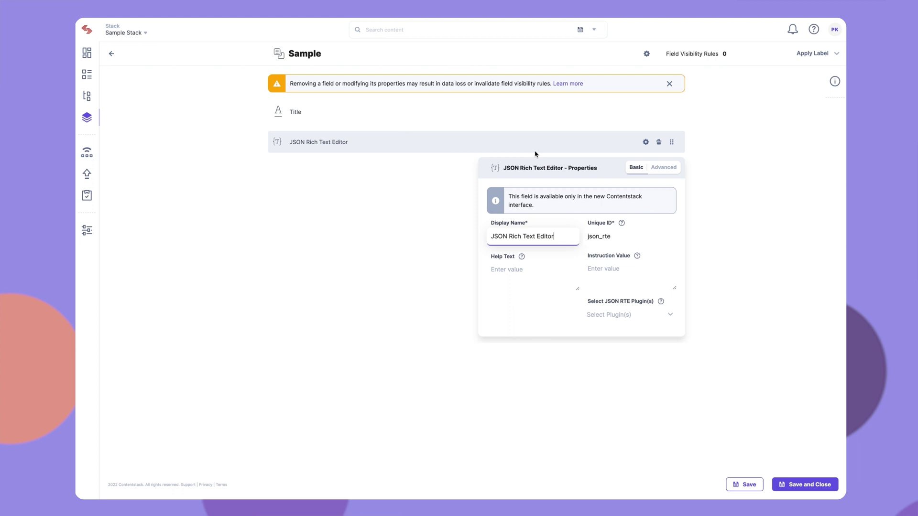
{"action": "left_click", "coordinate": [609, 315]}
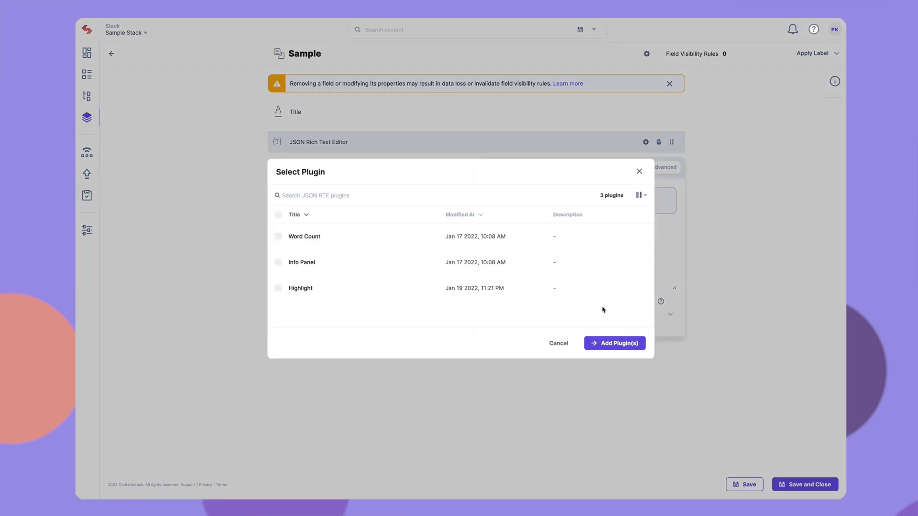
{"action": "left_click", "coordinate": [493, 290]}
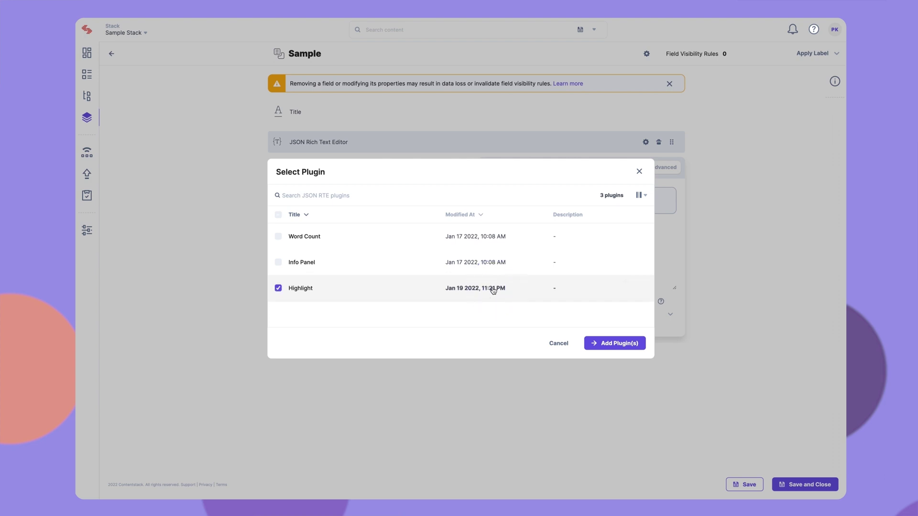
{"action": "left_click", "coordinate": [607, 344]}
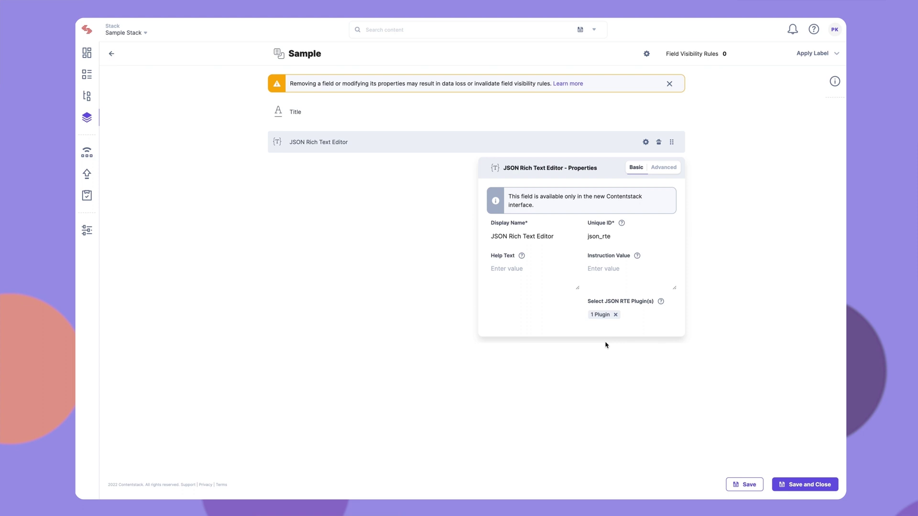
{"action": "left_click", "coordinate": [807, 486]}
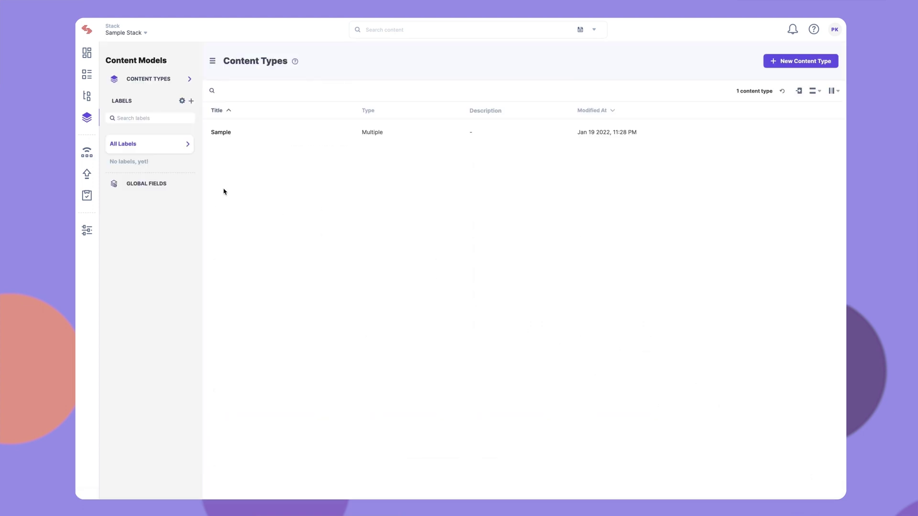
In a new Sample entry, apply the Highlight toolbar button to 'highlight certain'.
{"action": "left_click", "coordinate": [88, 76]}
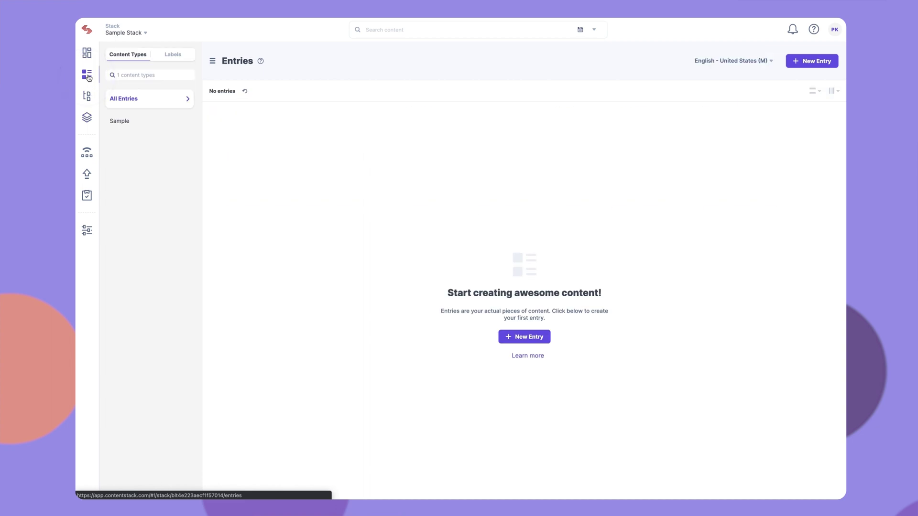
{"action": "left_click", "coordinate": [817, 66]}
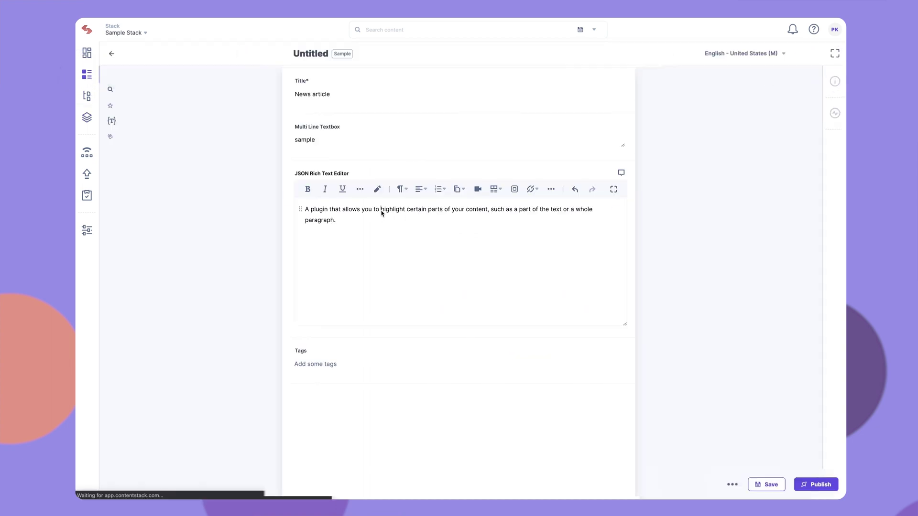
{"action": "left_click_drag", "start_coordinate": [380, 210], "coordinate": [426, 215]}
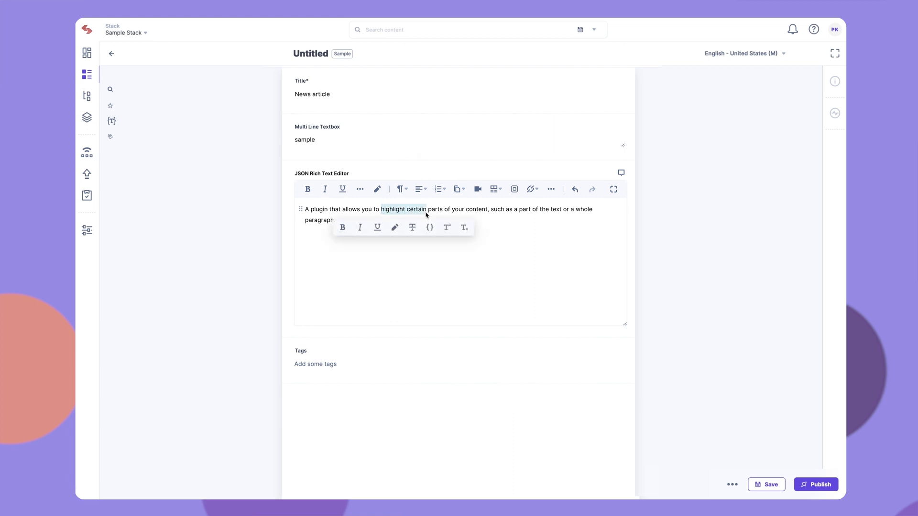
{"action": "left_click", "coordinate": [377, 189]}
{"action": "left_click", "coordinate": [377, 235]}
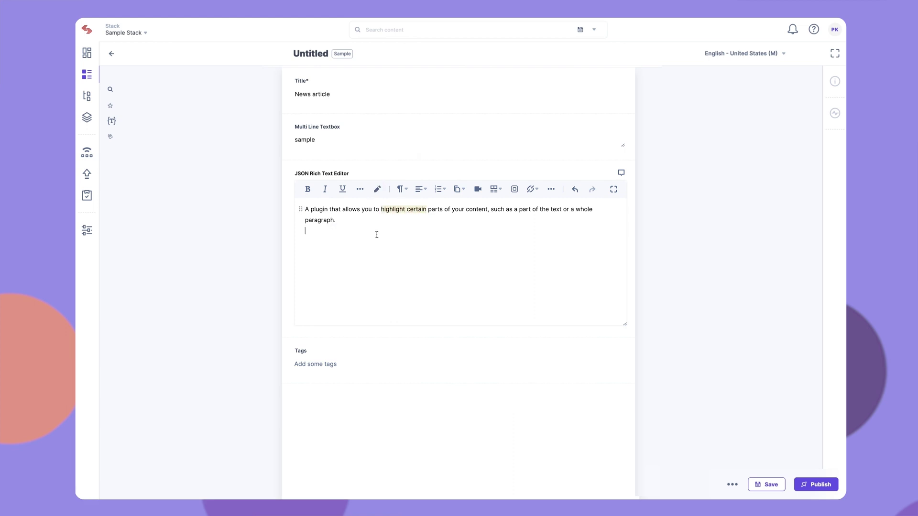